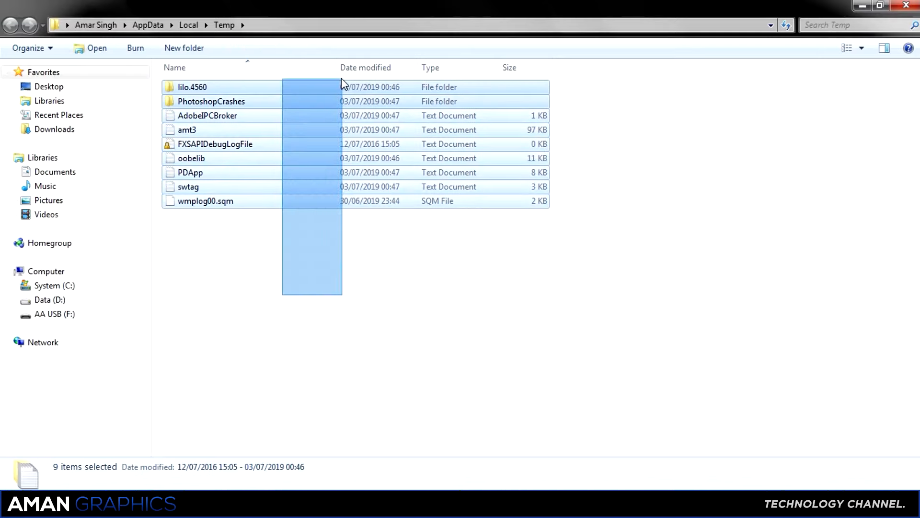
# Delete all files and folders in the Temp folder to the Recycle Bin
pyautogui.click(502, 453)
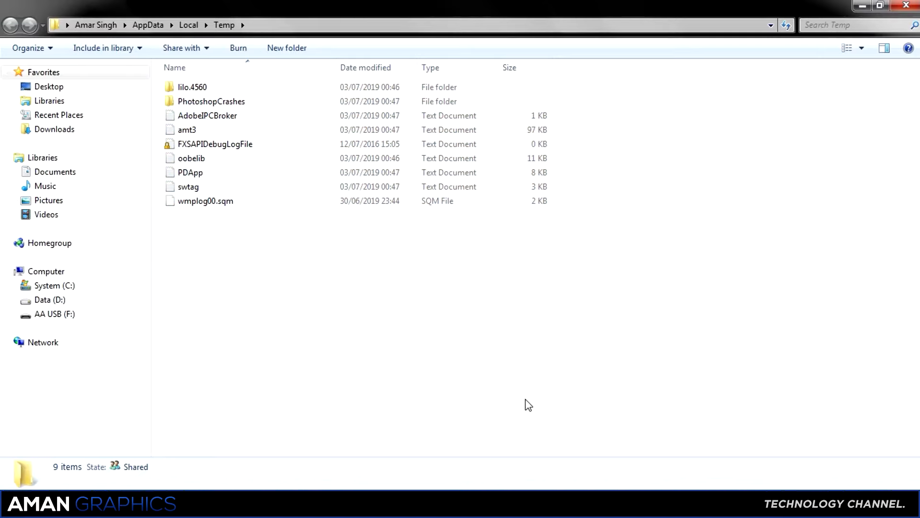
pyautogui.hotkey('ctrl', 'a')
pyautogui.press('Delete')
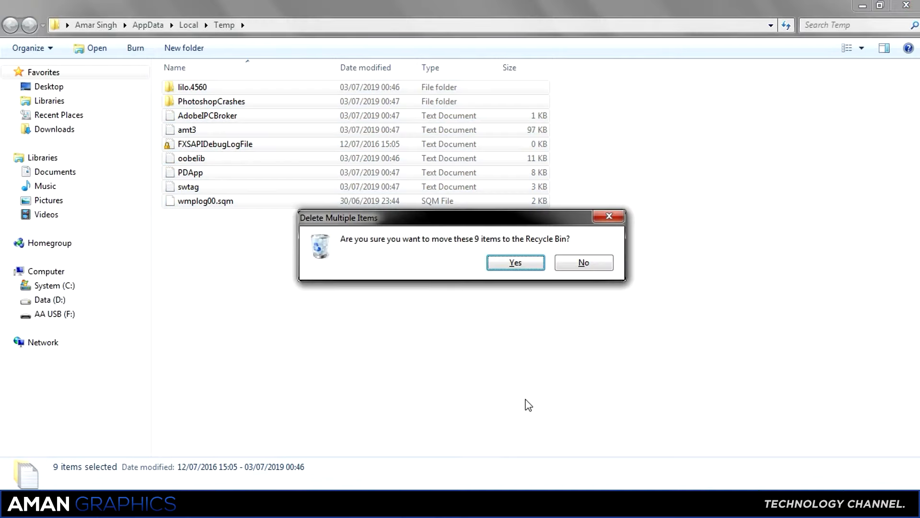
pyautogui.press('Return')
pyautogui.press('Tab')
pyautogui.press('Return')
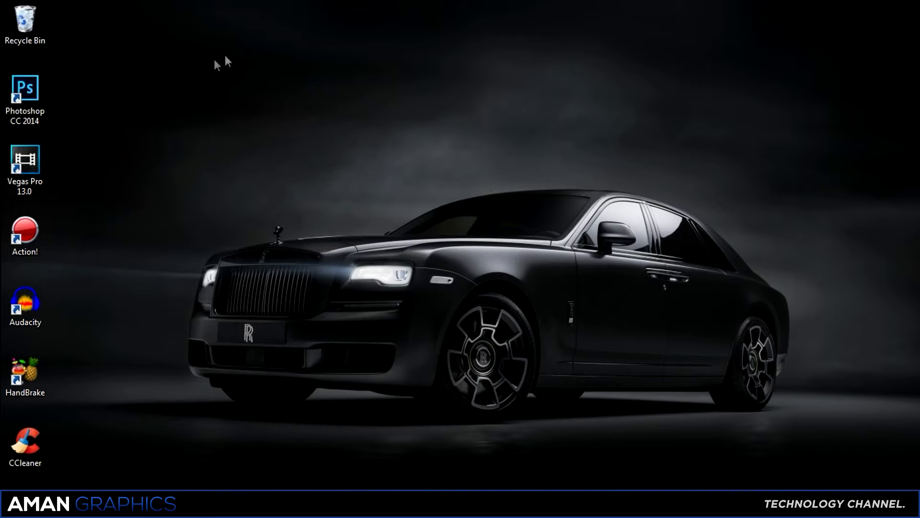
# Empty the Recycle Bin on the desktop, permanently deleting its contents
pyautogui.rightClick(28, 33)
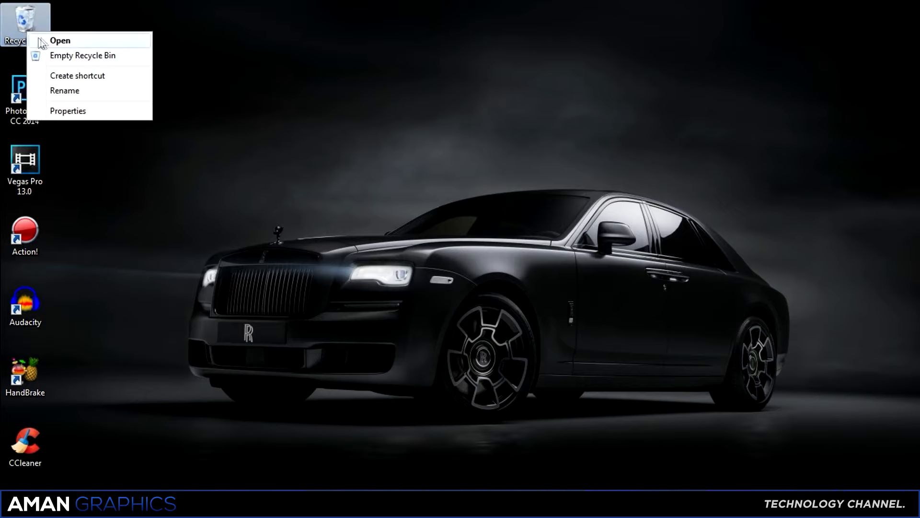
pyautogui.click(50, 57)
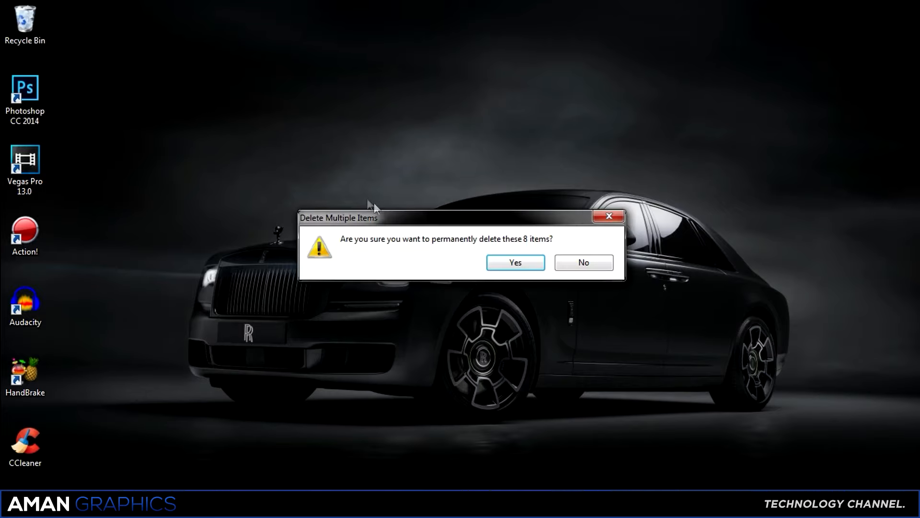
pyautogui.click(509, 261)
pyautogui.click(512, 264)
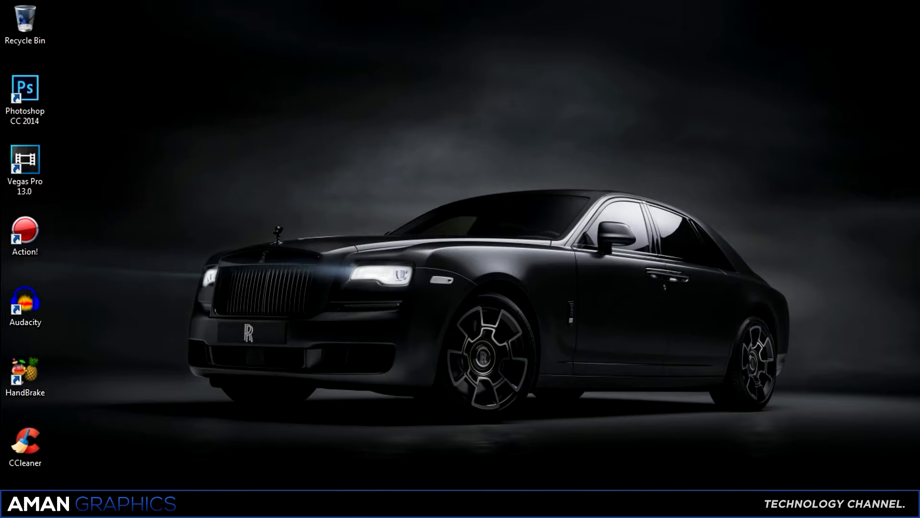
# Open the properties of the System (C:) drive from Computer and start Disk Cleanup for it
pyautogui.click(97, 503)
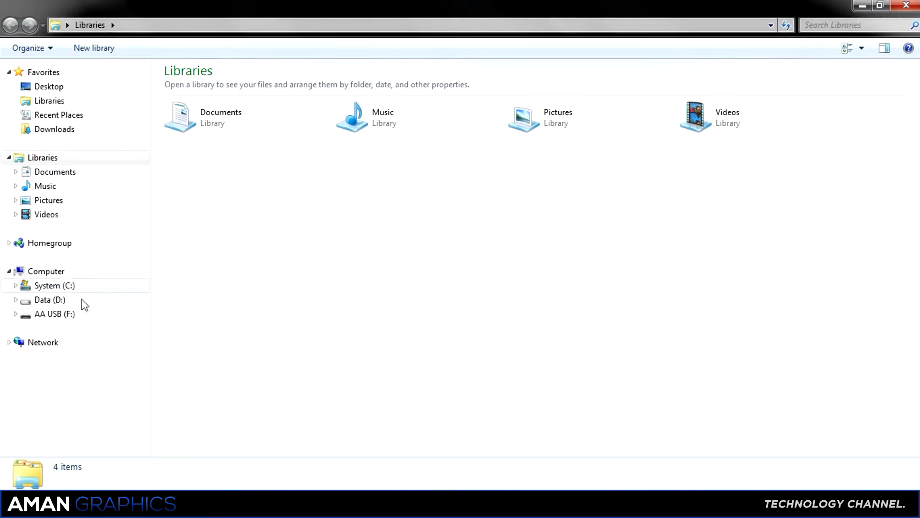
pyautogui.click(43, 272)
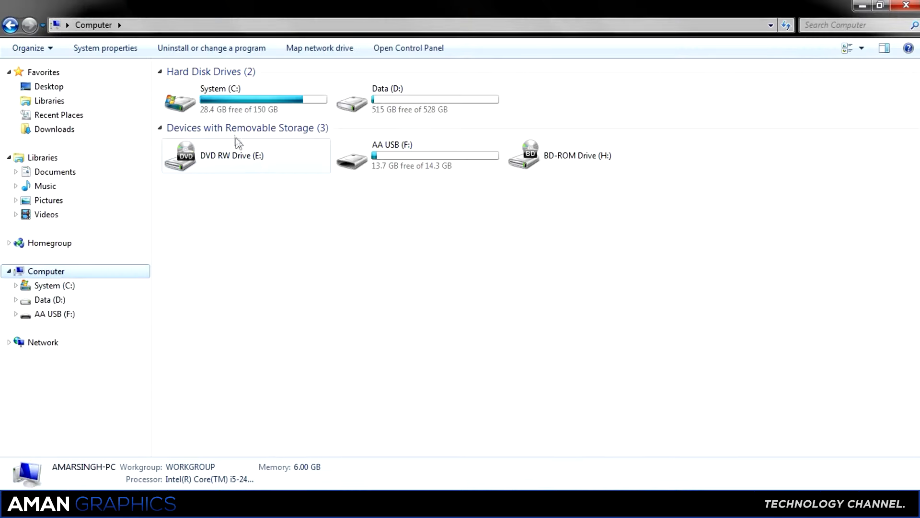
pyautogui.click(248, 114)
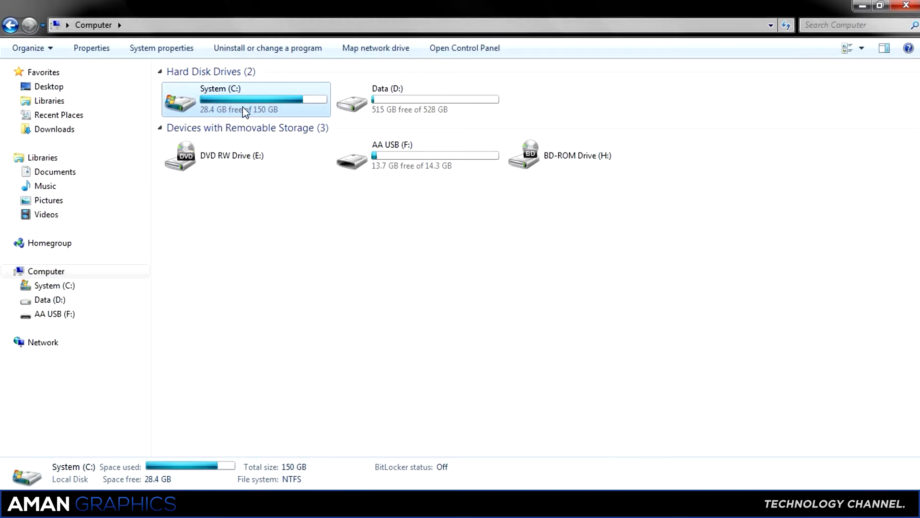
pyautogui.rightClick(244, 108)
pyautogui.click(283, 355)
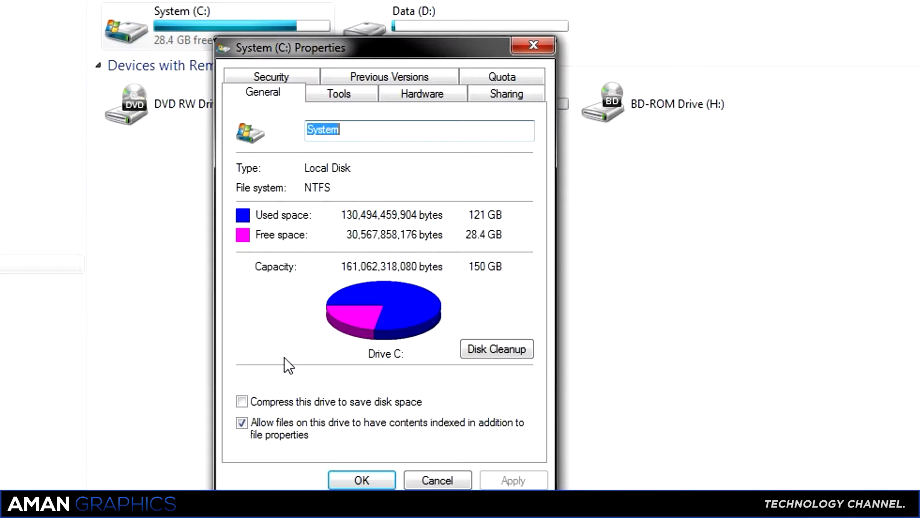
pyautogui.click(472, 347)
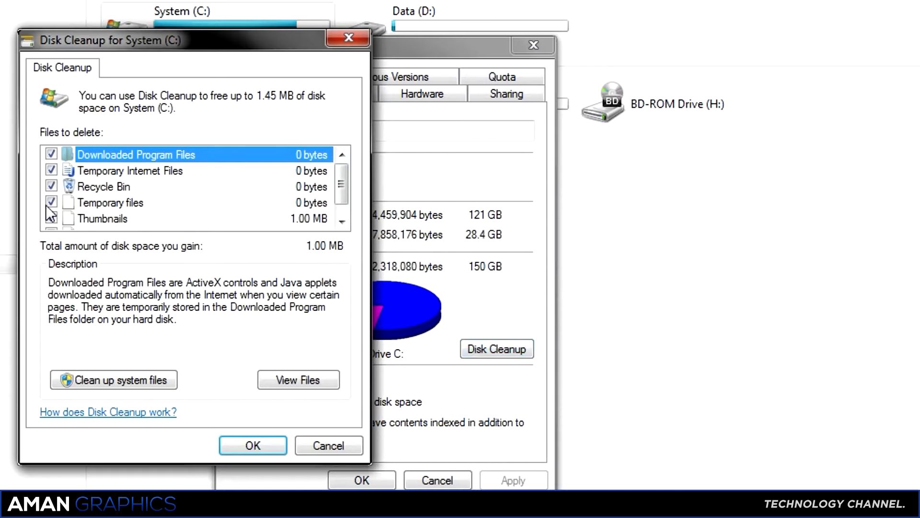
# Include the system archived Windows Error Reporting files in the cleanup and permanently delete all ticked file categories
pyautogui.scroll(-1, 45, 206)
pyautogui.click(51, 218)
pyautogui.scroll(1, 219, 266)
pyautogui.scroll(-1, 248, 427)
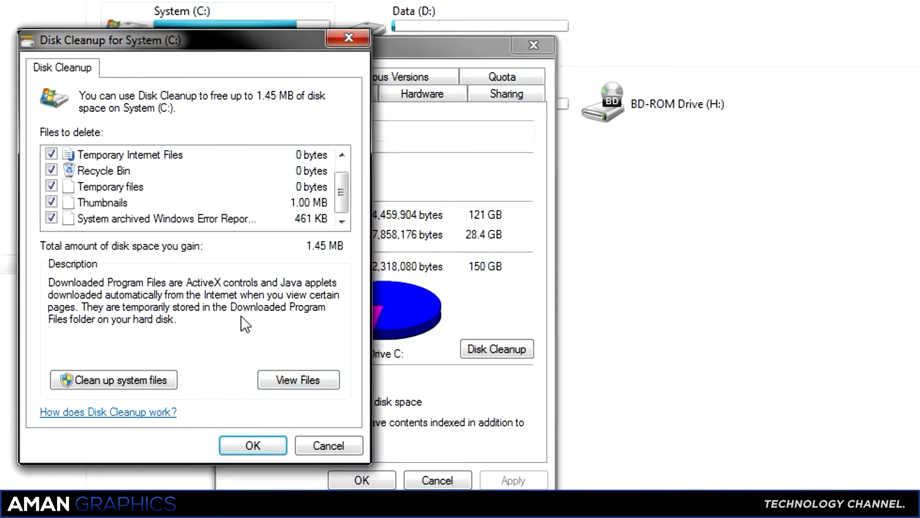
pyautogui.scroll(1, 247, 324)
pyautogui.scroll(-1, 262, 241)
pyautogui.scroll(1, 256, 249)
pyautogui.scroll(-1, 239, 264)
pyautogui.click(263, 446)
pyautogui.click(528, 253)
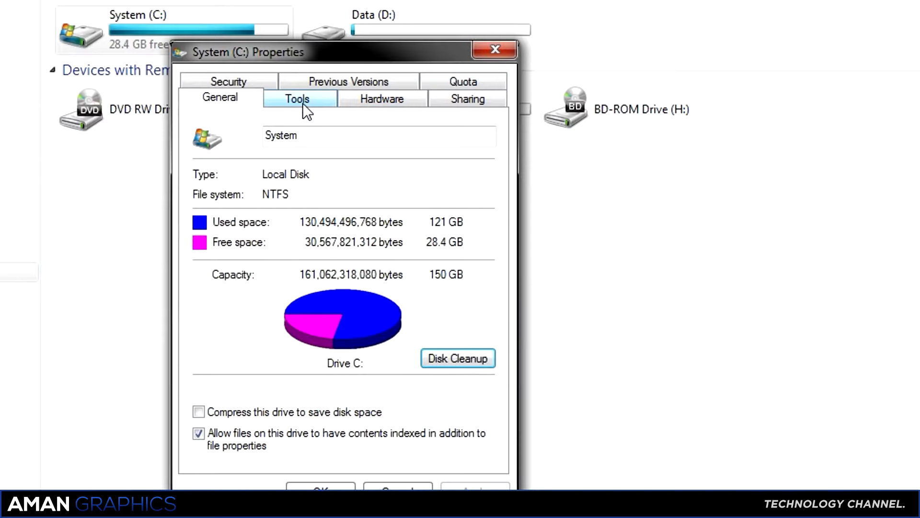
# View the maintenance tools in the System (C:) properties and close the Computer window
pyautogui.click(301, 101)
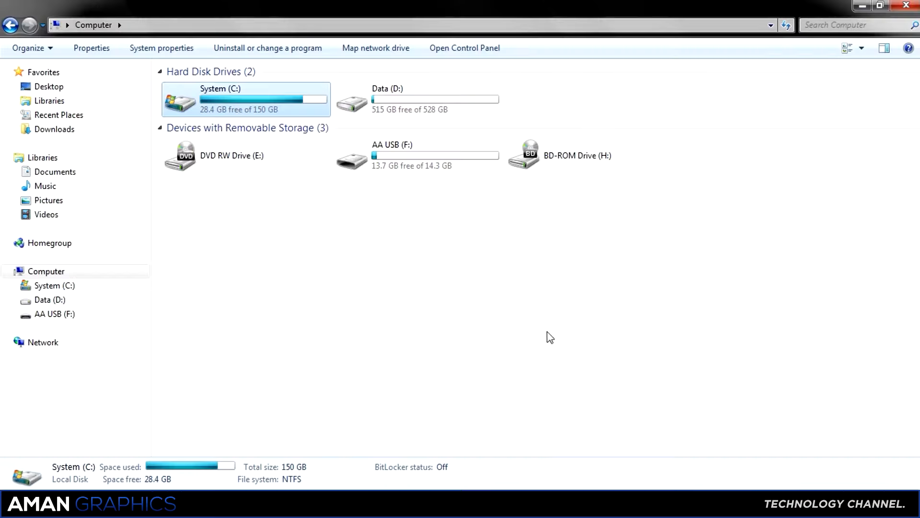
pyautogui.moveTo(581, 6); pyautogui.dragTo(485, 23)
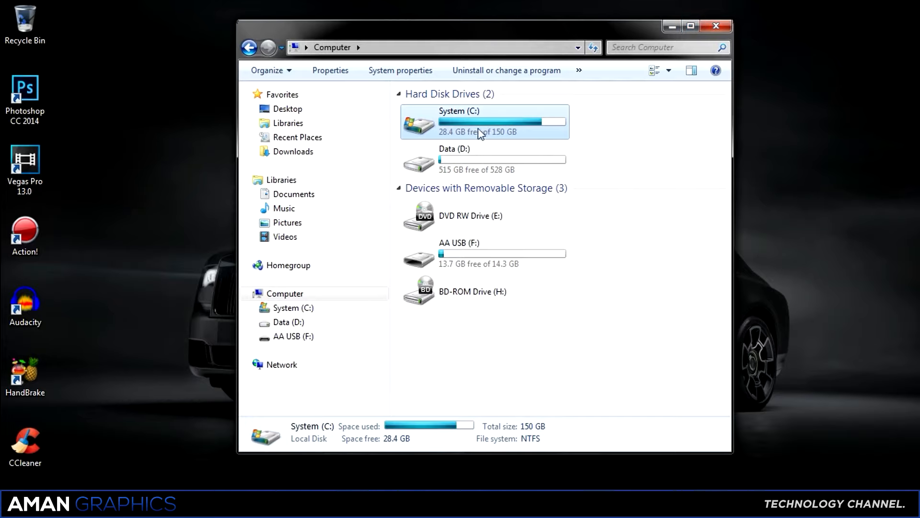
pyautogui.click(716, 25)
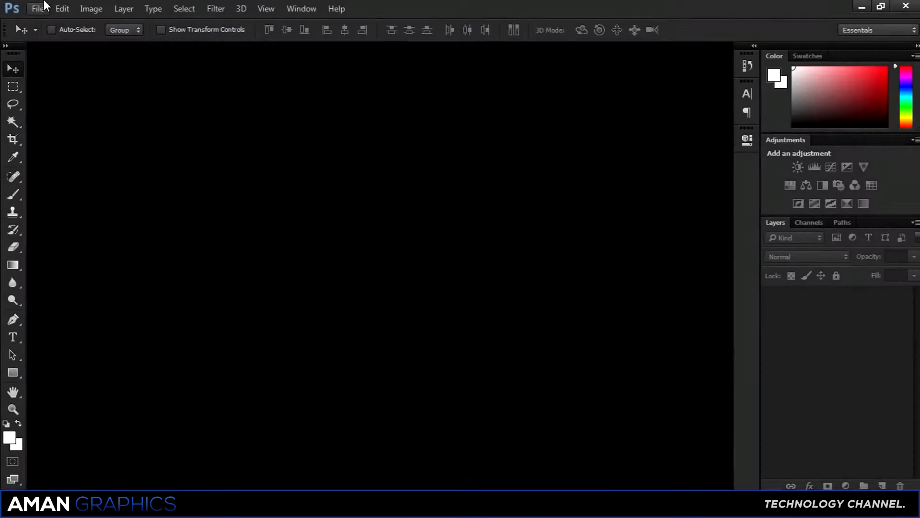
# Open the Performance preferences and inspect the History States slider
pyautogui.click(38, 8)
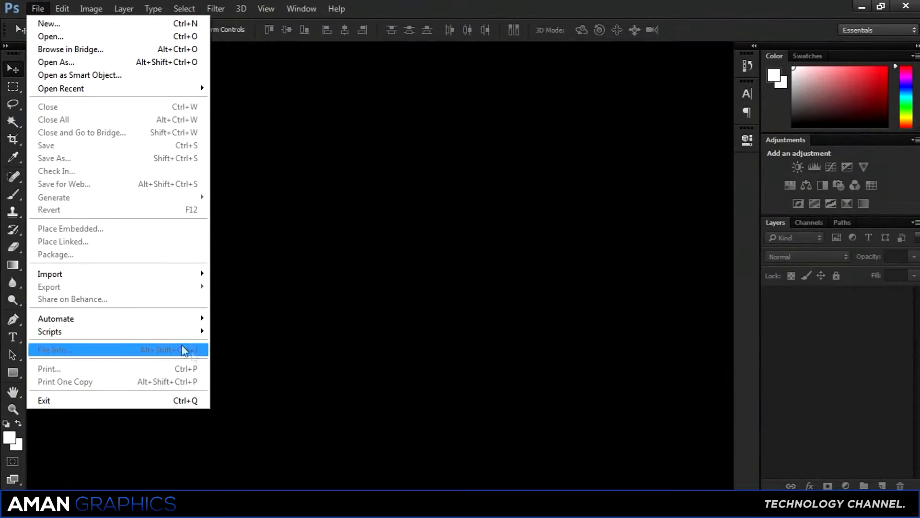
pyautogui.click(87, 15)
pyautogui.click(62, 8)
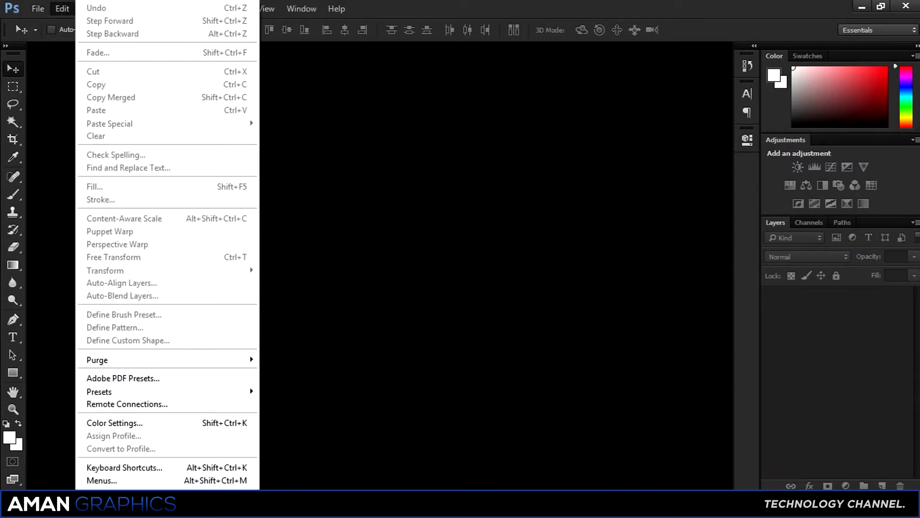
pyautogui.moveTo(120, 488)
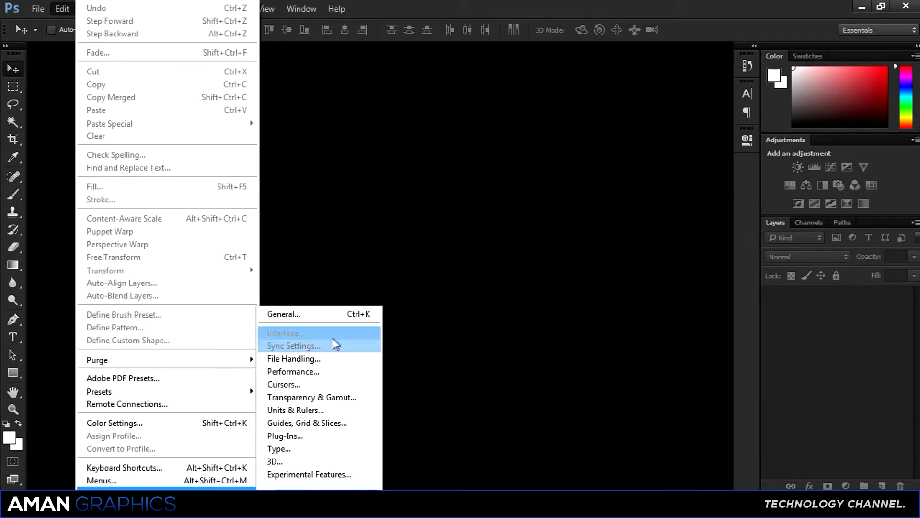
pyautogui.click(286, 315)
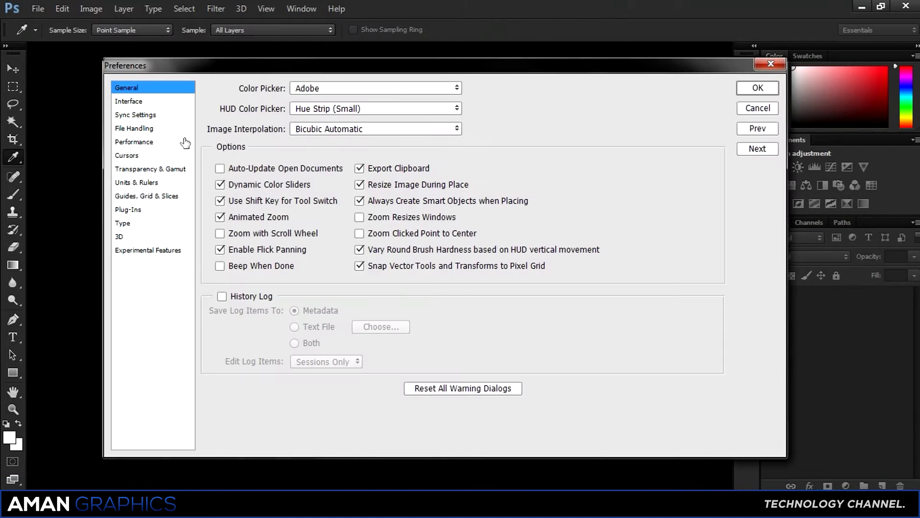
pyautogui.click(148, 142)
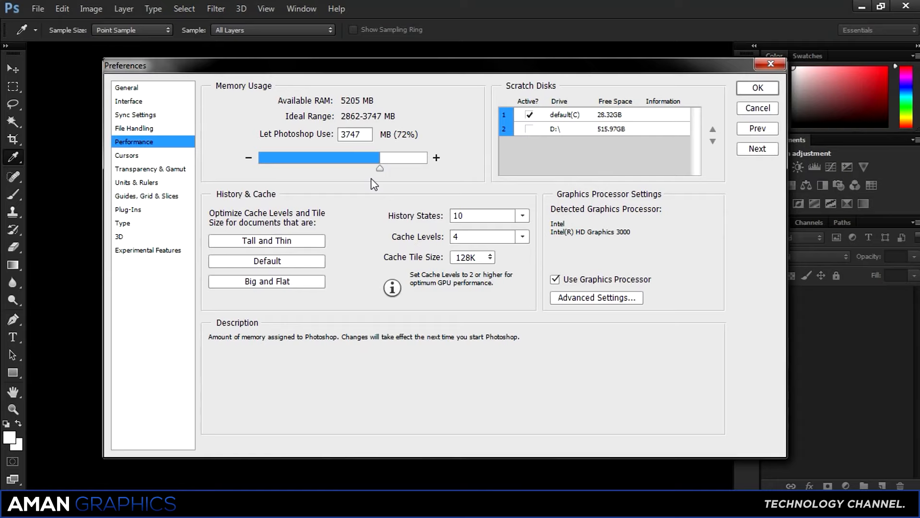
pyautogui.click(523, 216)
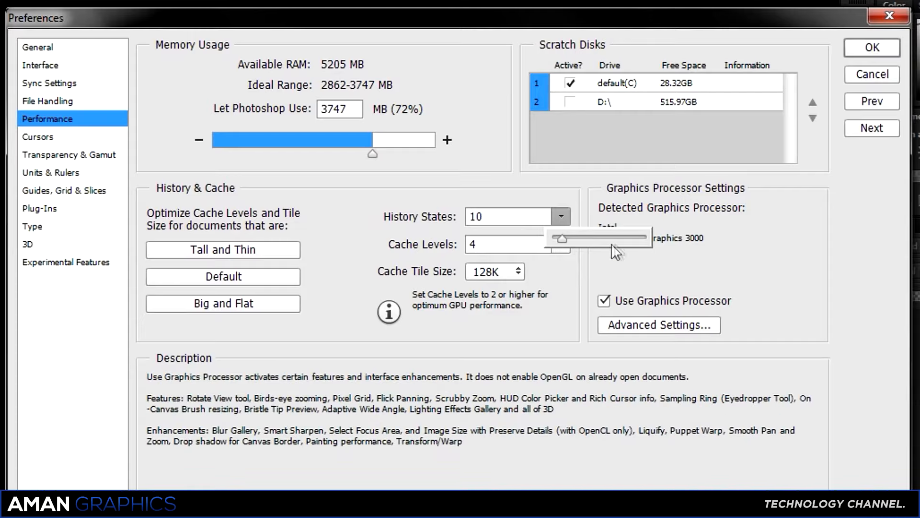
pyautogui.click(516, 317)
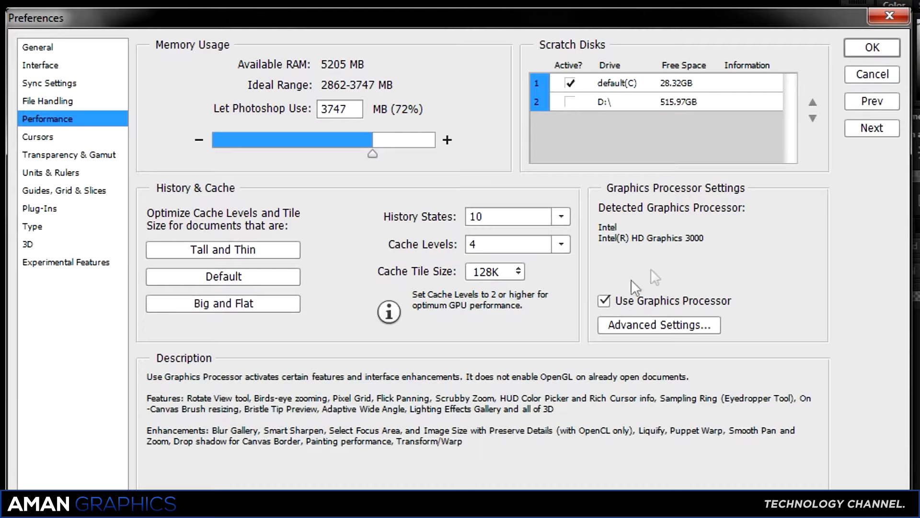
# Choose the Basic drawing mode in the advanced graphics processor settings and accept them
pyautogui.click(642, 324)
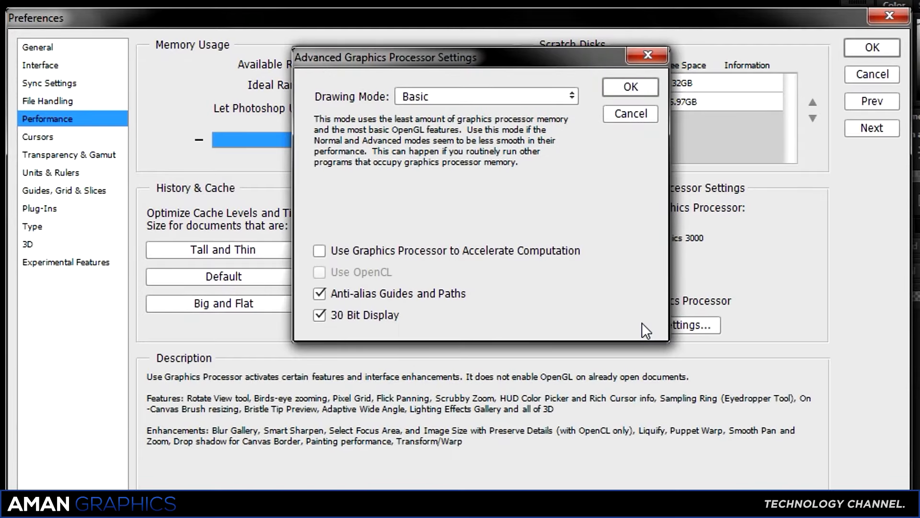
pyautogui.moveTo(444, 53); pyautogui.dragTo(357, 99)
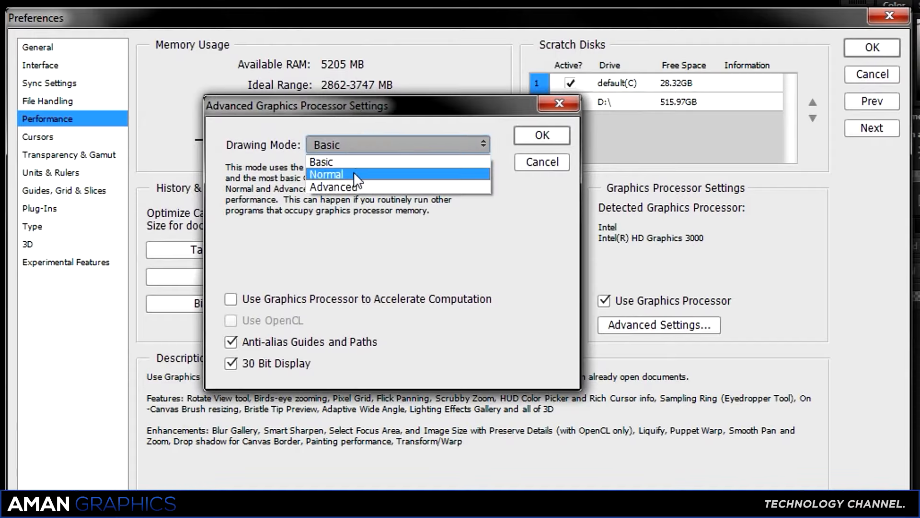
pyautogui.click(326, 160)
pyautogui.click(371, 143)
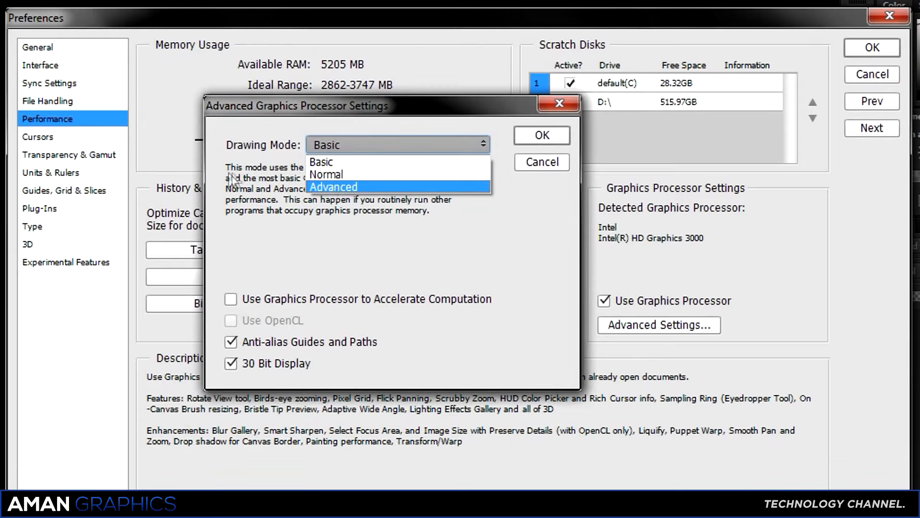
pyautogui.click(320, 159)
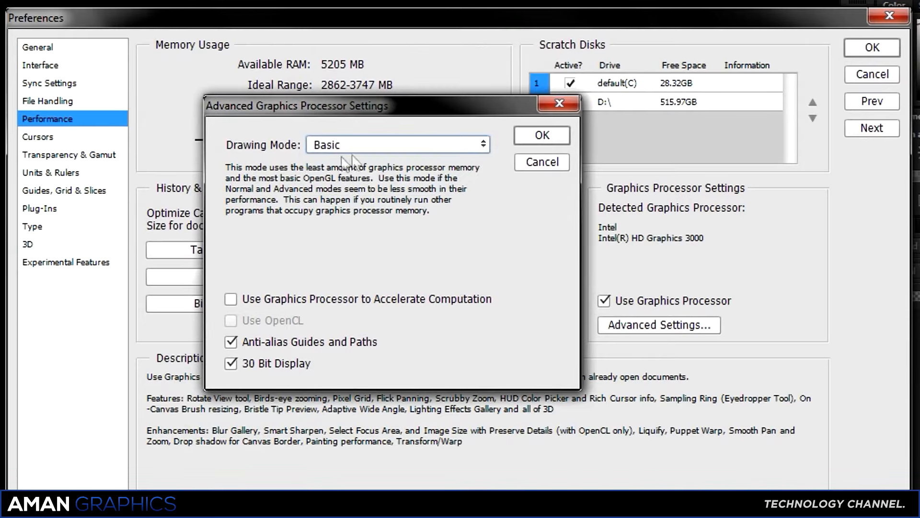
pyautogui.click(550, 143)
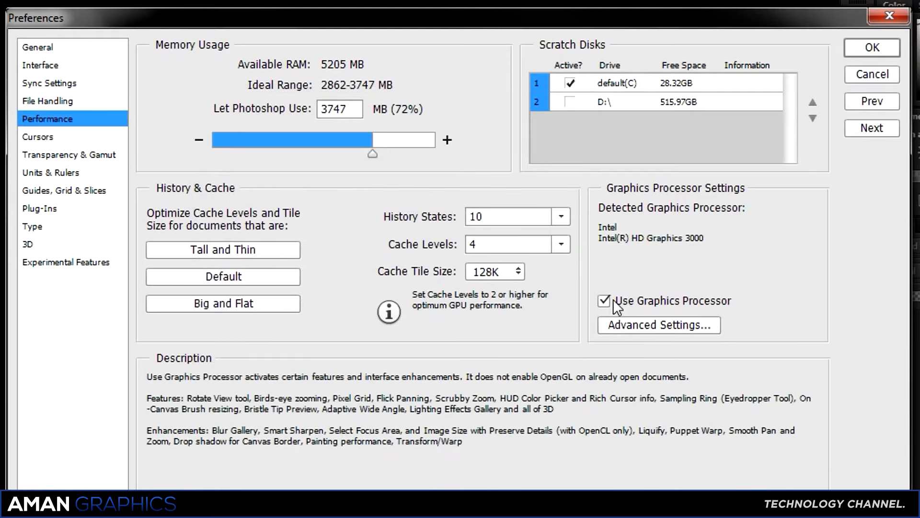